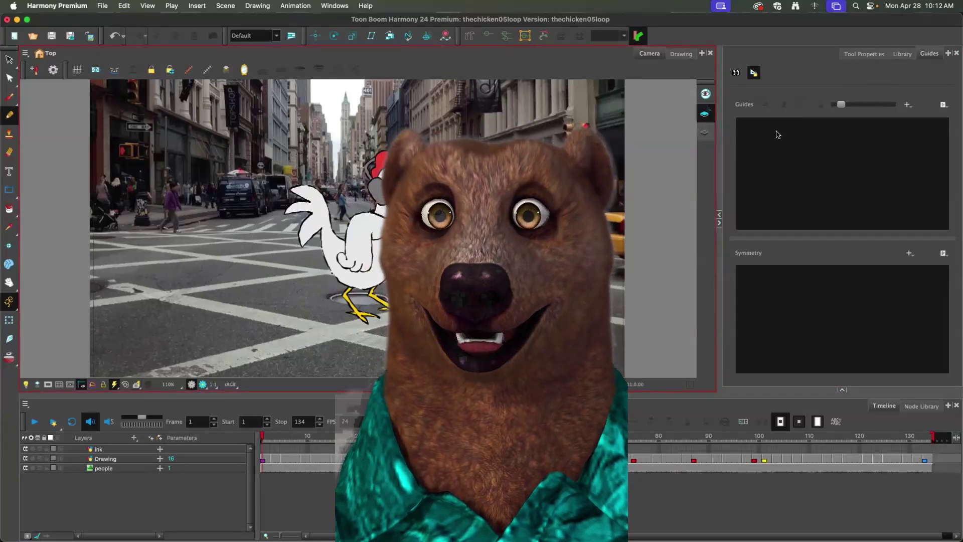
- Switch the right-hand panel from the Guides view to the Library view
left_click(770, 134)
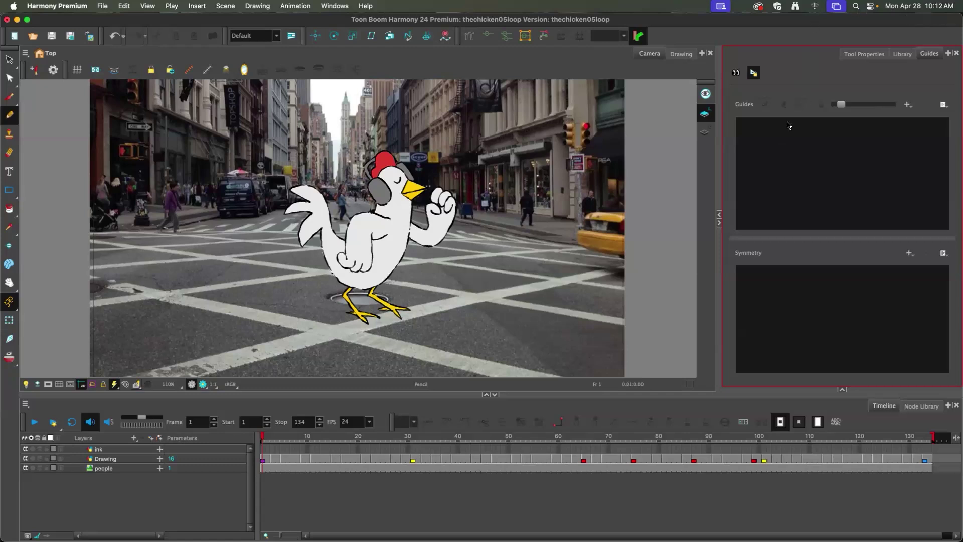
- Obtain Right To Modify on the Harmony Premium Library folder
left_click(902, 54)
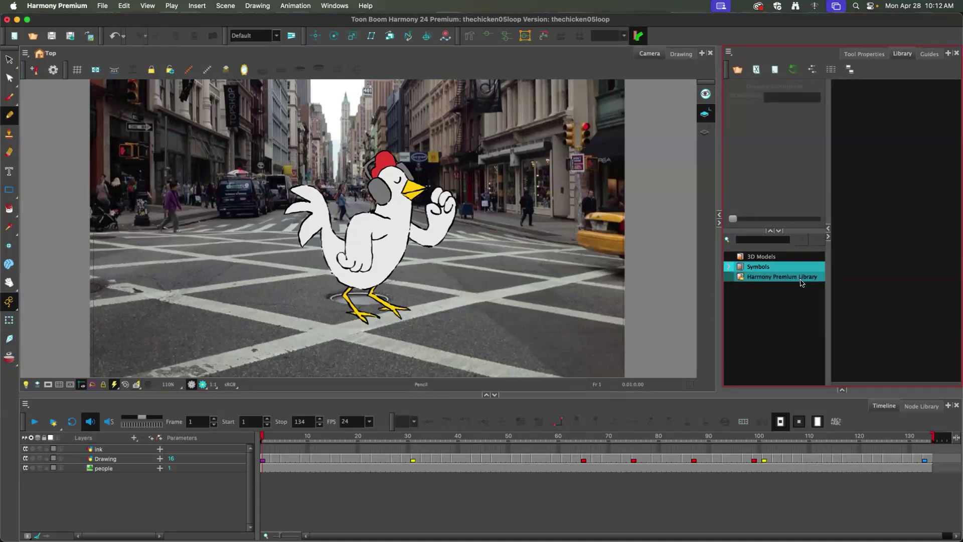
left_click(752, 280)
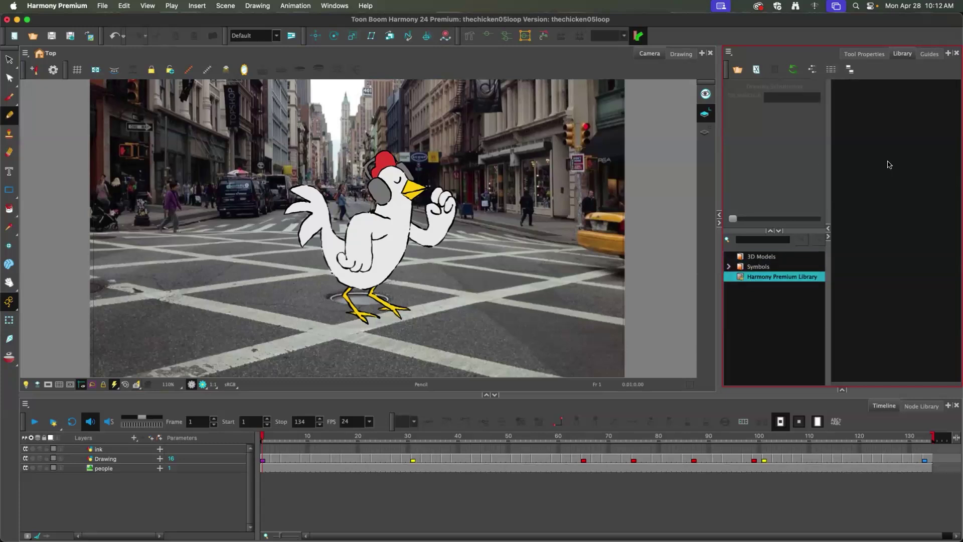
right_click(741, 279)
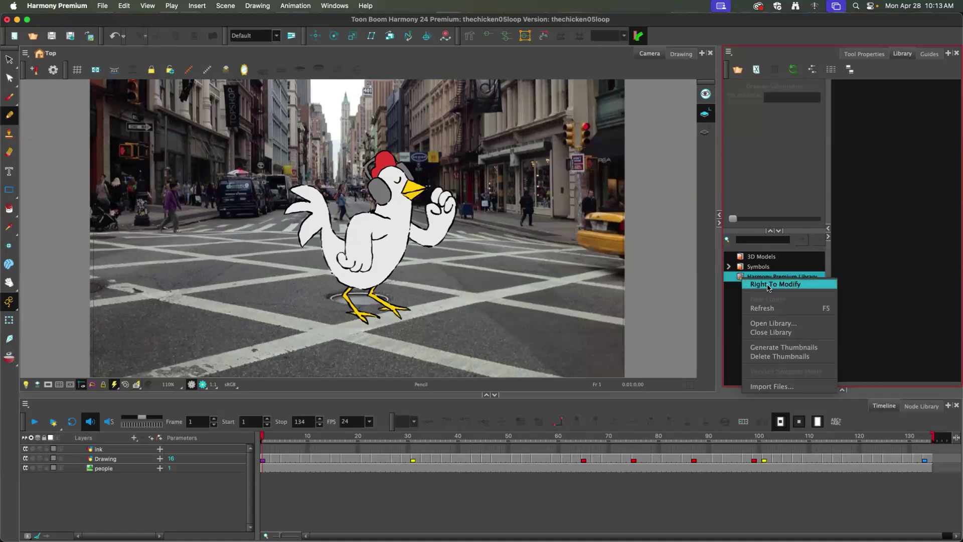
left_click(806, 286)
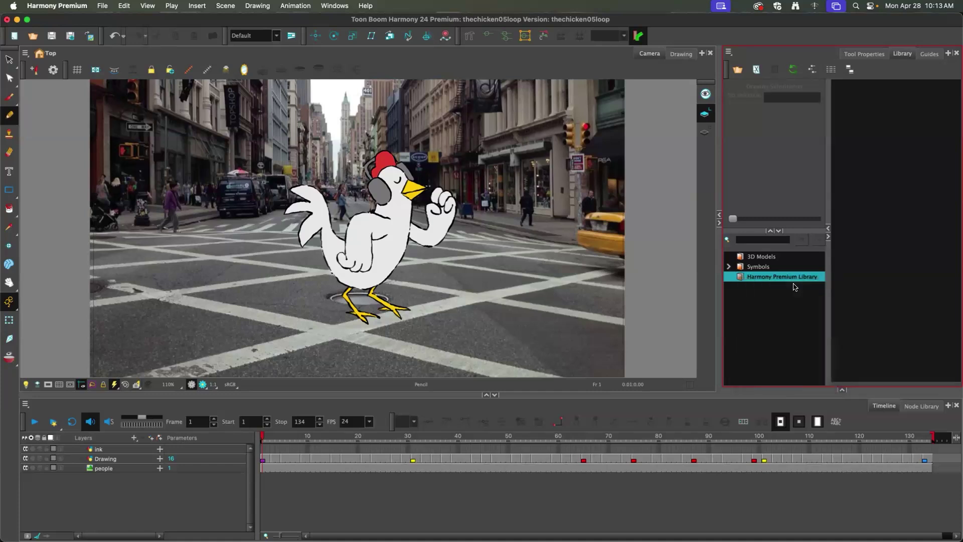
left_click(740, 279)
left_click(752, 321)
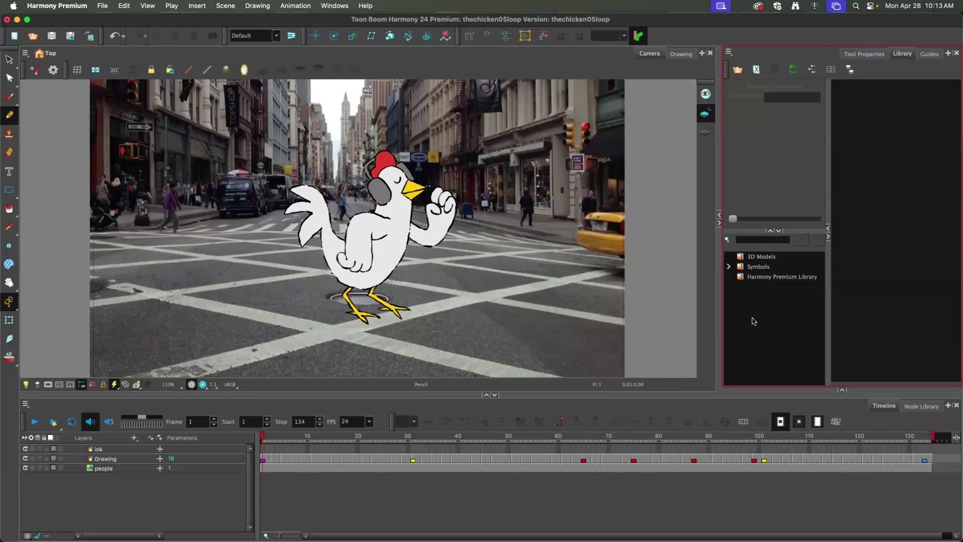
- Select all frames of the Drawing and people layers and drop them onto Harmony Premium Library as a template
left_click(821, 255)
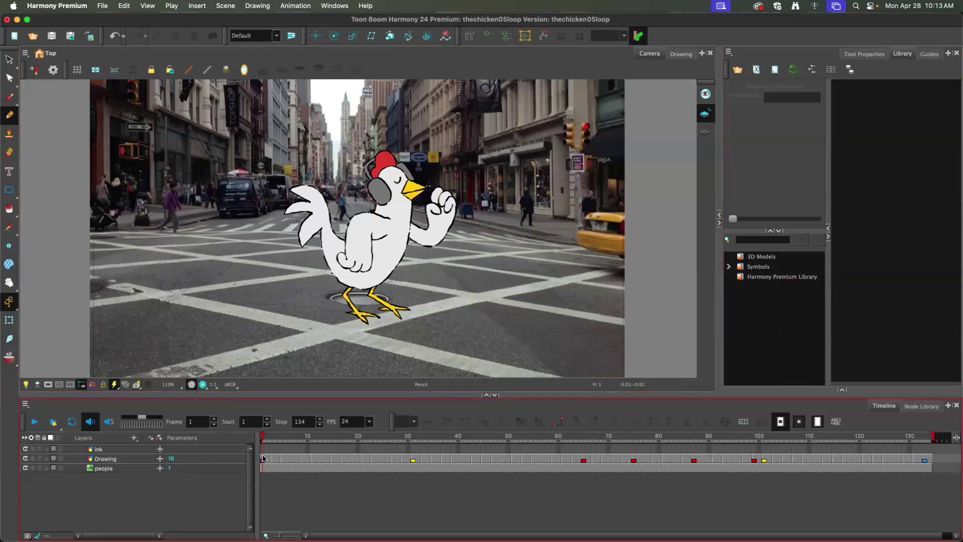
mouse_move(266, 459)
left_mouse_down()
mouse_move(319, 471)
mouse_move(859, 490)
mouse_move(898, 480)
mouse_move(871, 476)
mouse_move(929, 471)
left_mouse_up()
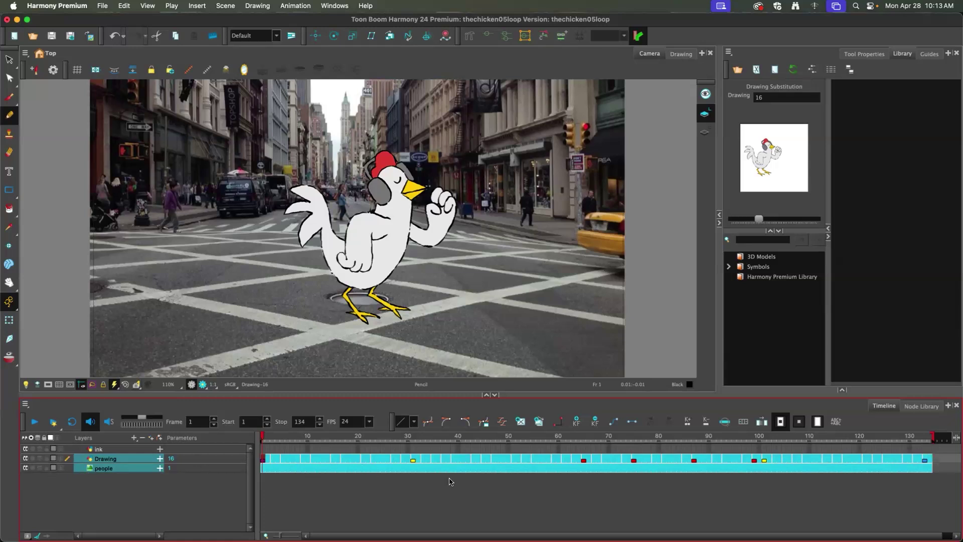
mouse_move(537, 469)
left_mouse_down()
mouse_move(757, 301)
mouse_move(756, 286)
mouse_move(740, 276)
left_mouse_up()
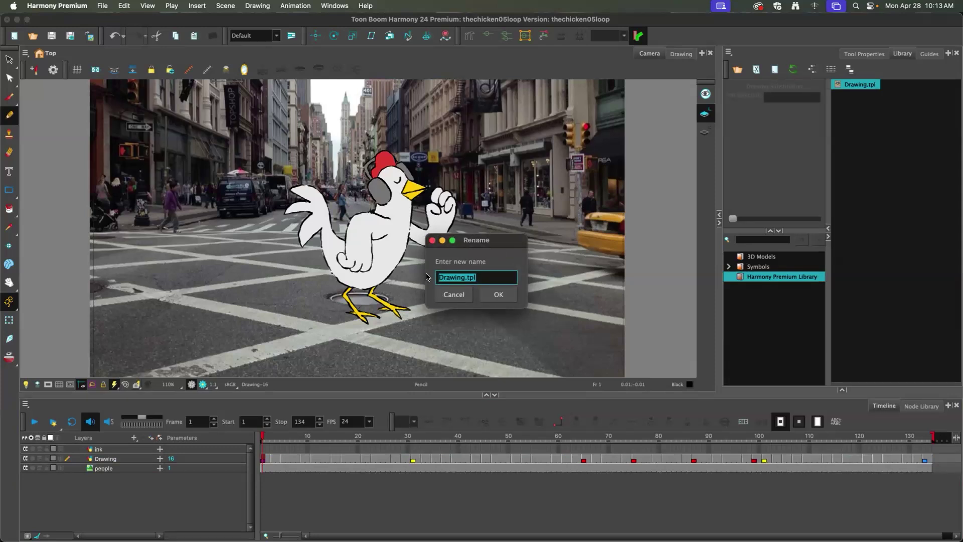
- Rename the new template from 'Drawing' to 'chickentransfer' and confirm
left_click(465, 278)
left_click_drag(439, 277, 464, 278)
type("chickentransfer")
left_click(503, 295)
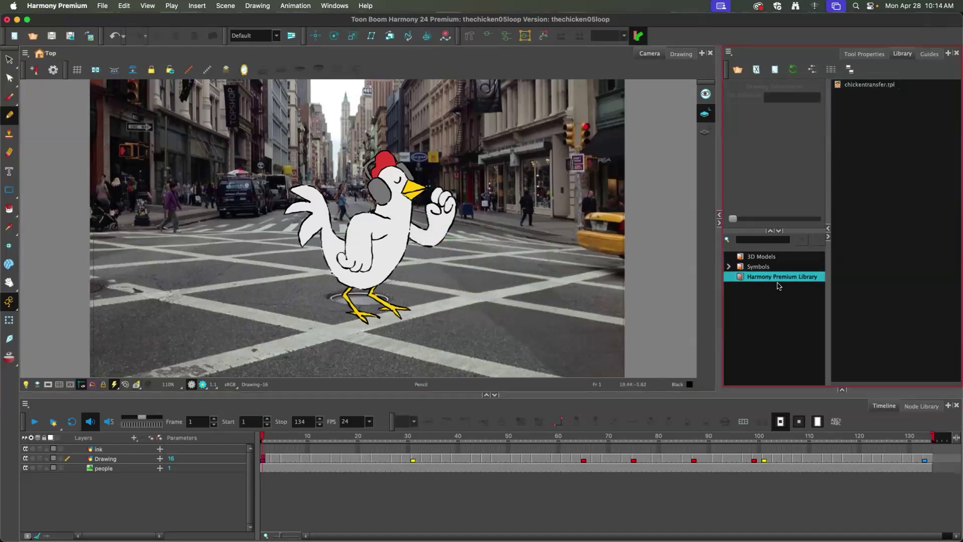
- Open recent scene puppetdemo3.xstage without saving changes to the chicken scene
left_click(870, 85)
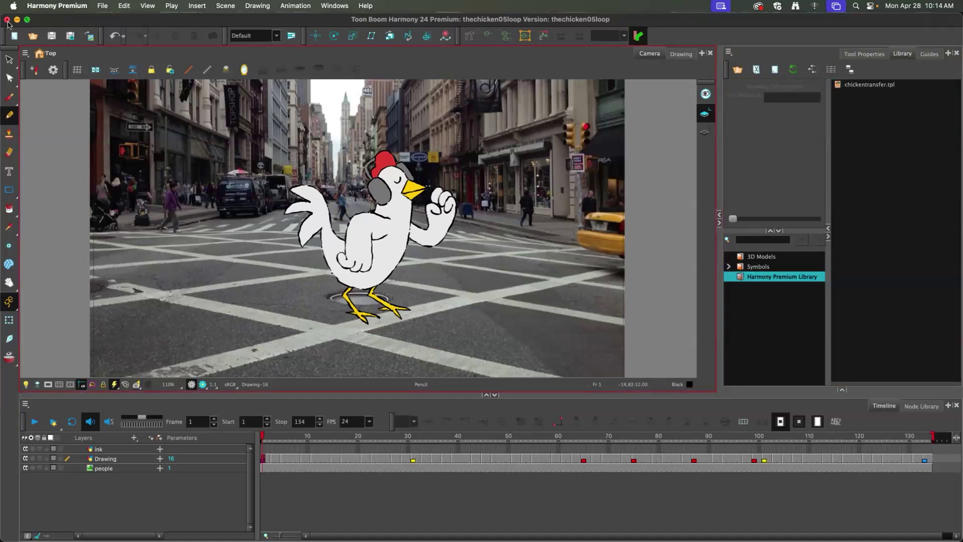
left_click(102, 7)
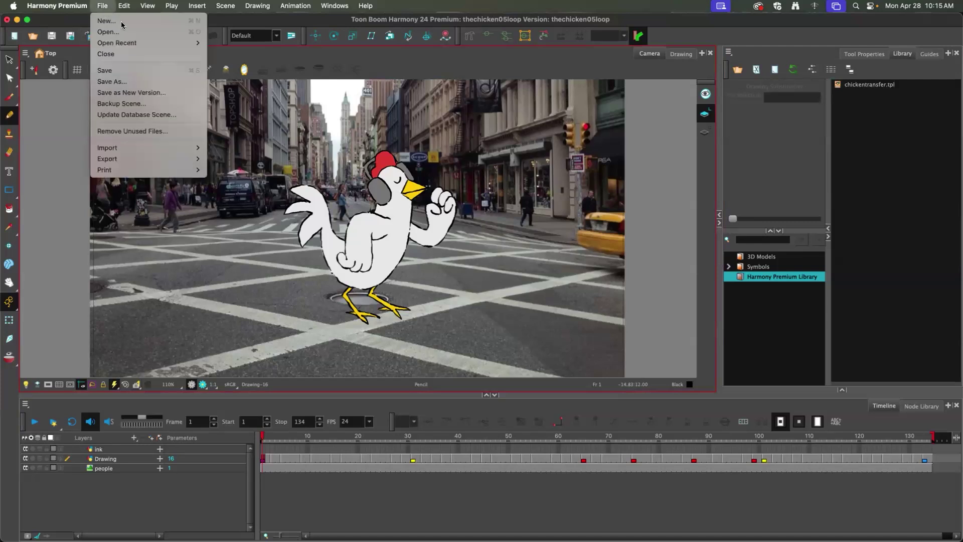
mouse_move(142, 45)
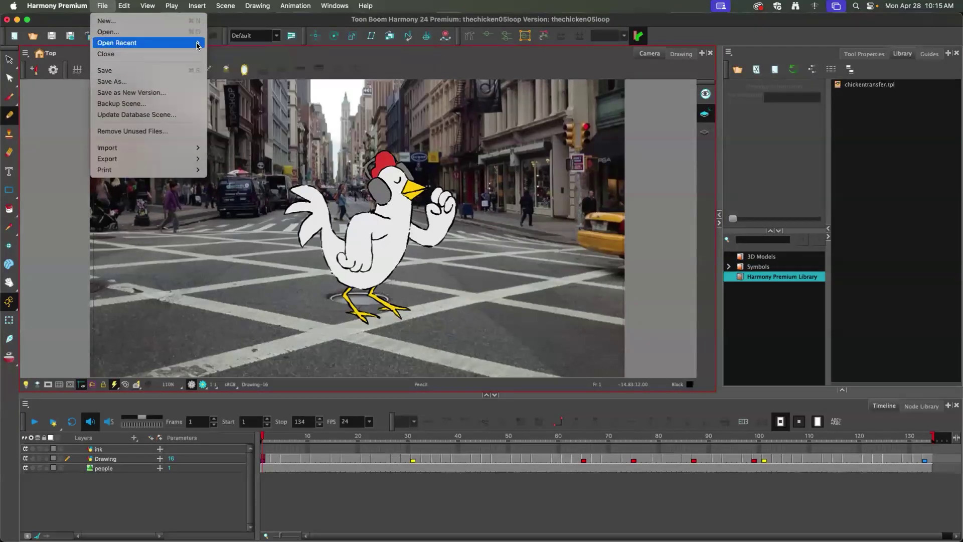
mouse_move(198, 44)
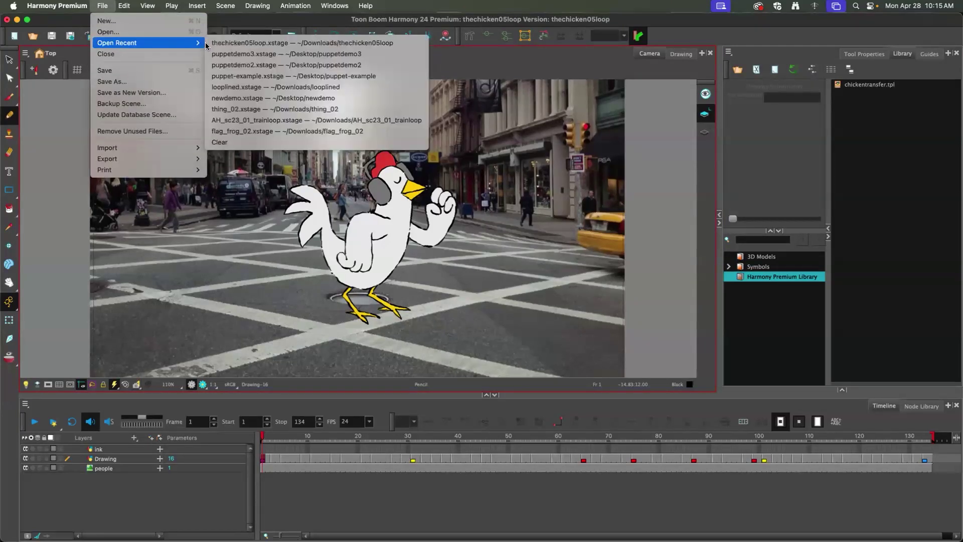
left_click(244, 54)
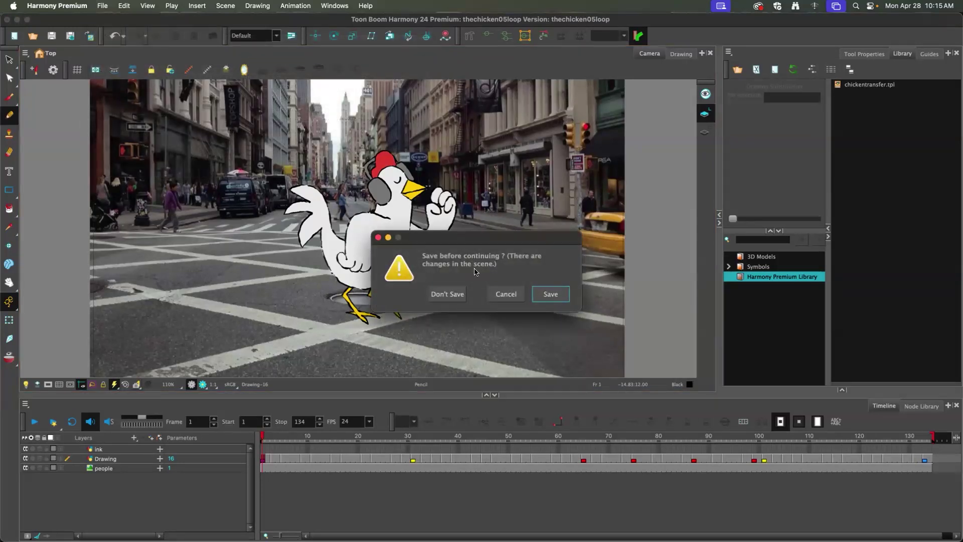
left_click(441, 295)
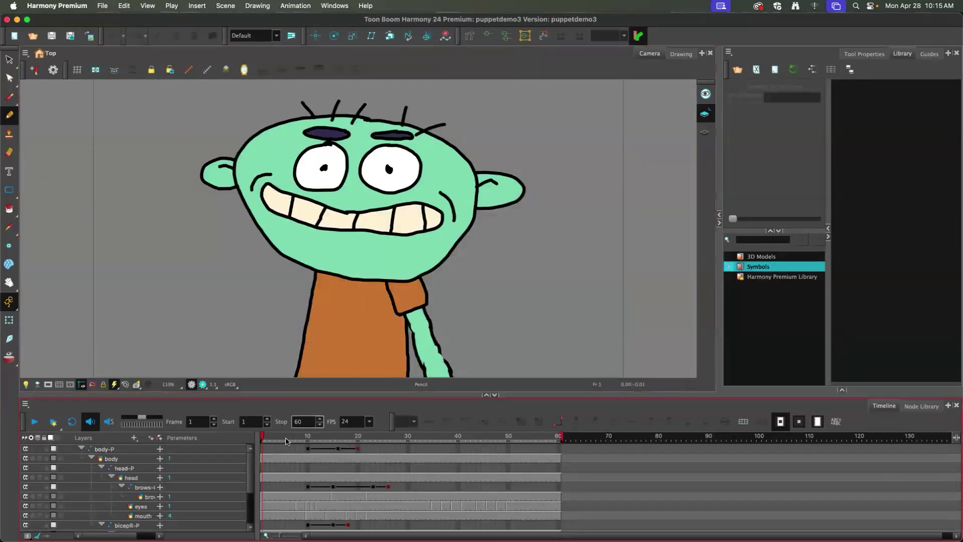
- At frame 1, drag chickentransfer.tpl from the Harmony Premium Library into the Camera view
left_click(284, 440)
left_click(263, 449)
key("ctrl+v")
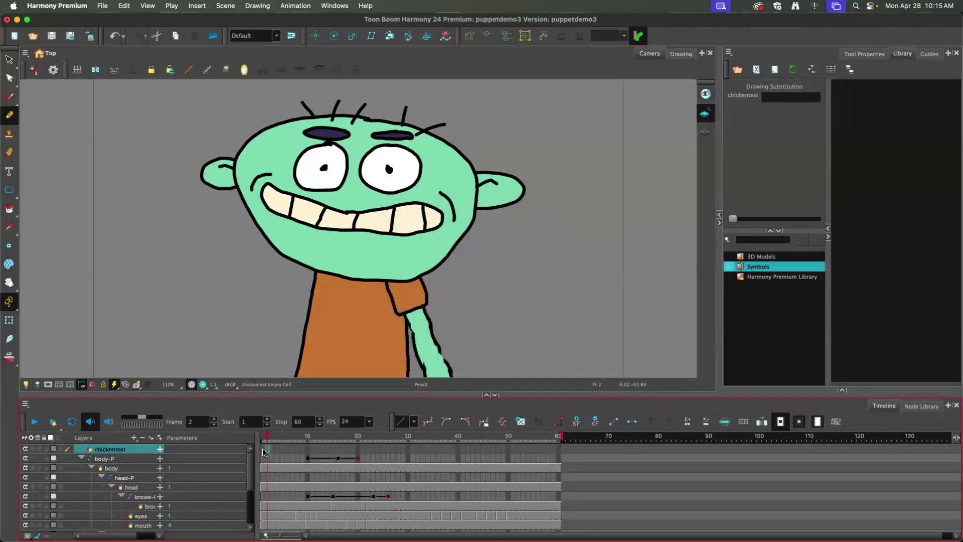
left_click(263, 450)
left_click(756, 280)
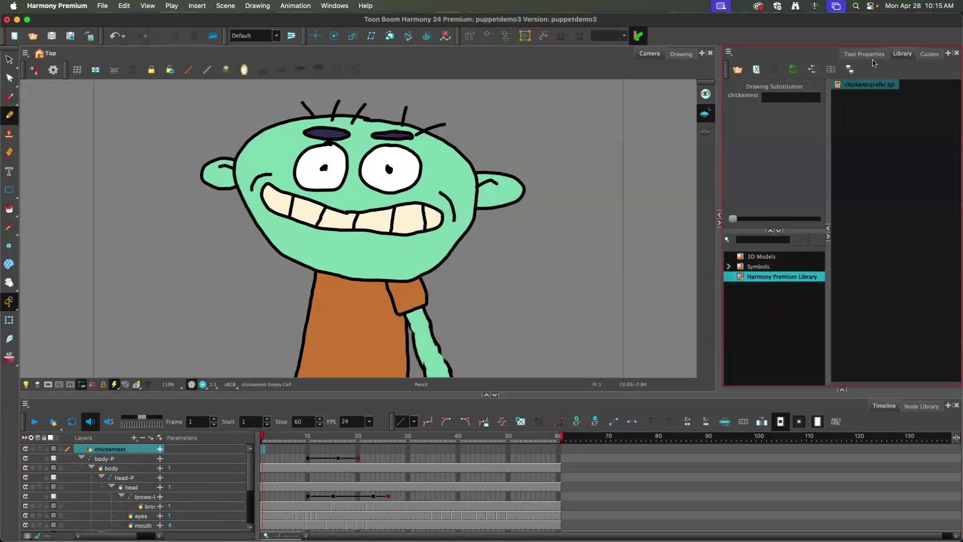
left_click(871, 86)
mouse_move(838, 85)
left_mouse_down()
mouse_move(555, 266)
mouse_move(559, 254)
left_mouse_up()
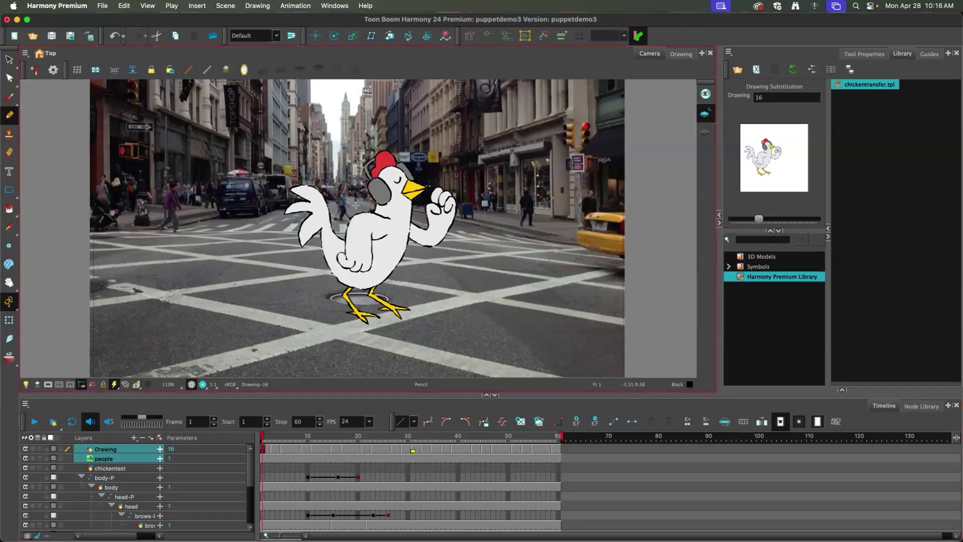
- Delete the empty chickentest layer and play back the chicken animation
left_click(107, 469)
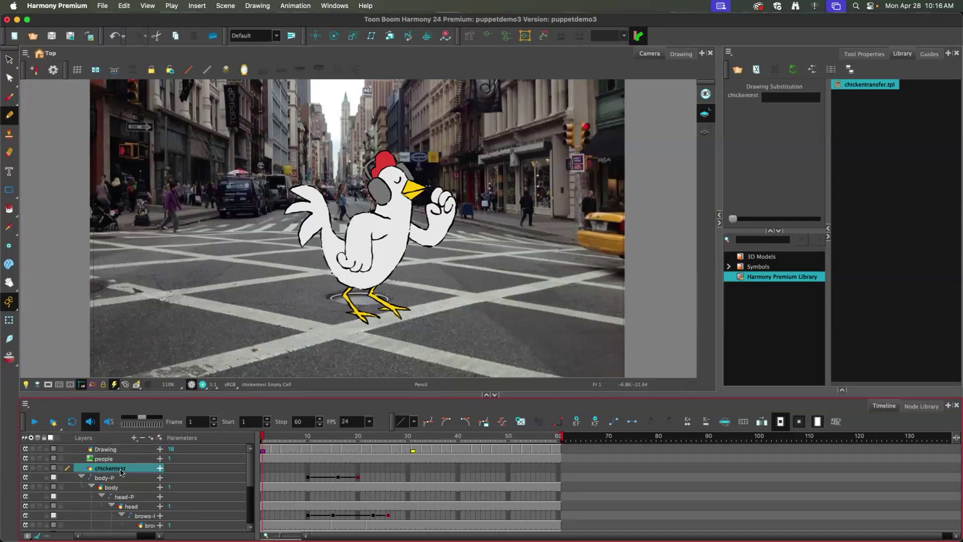
left_click(144, 440)
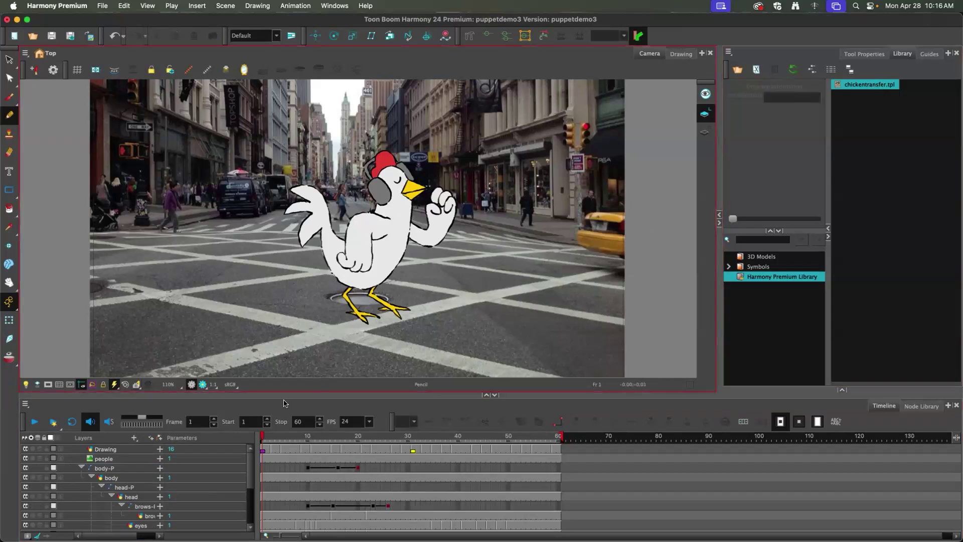
key("Return")
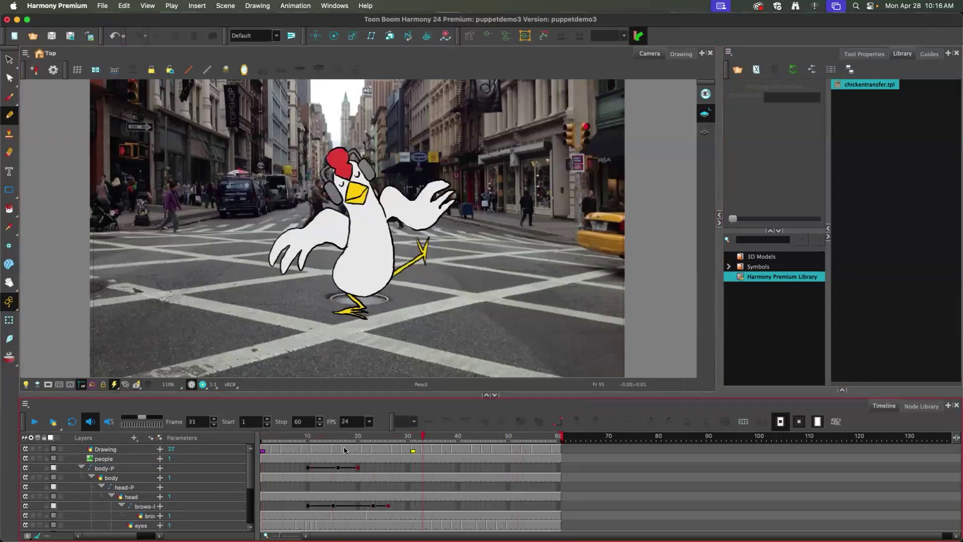
key("Return")
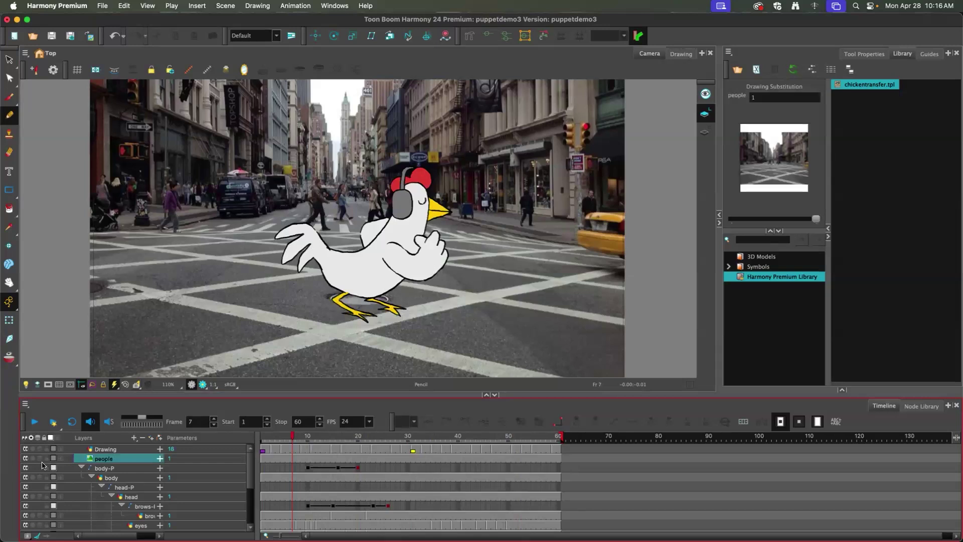
- Turn off the people layer's visibility to reveal the green puppet
left_click(24, 458)
left_click(25, 458)
left_click(25, 458)
- Scrub the timeline, then play the animation from the first frame
left_click(263, 434)
left_click(289, 434)
left_click(448, 434)
left_click(297, 434)
key("shift+comma")
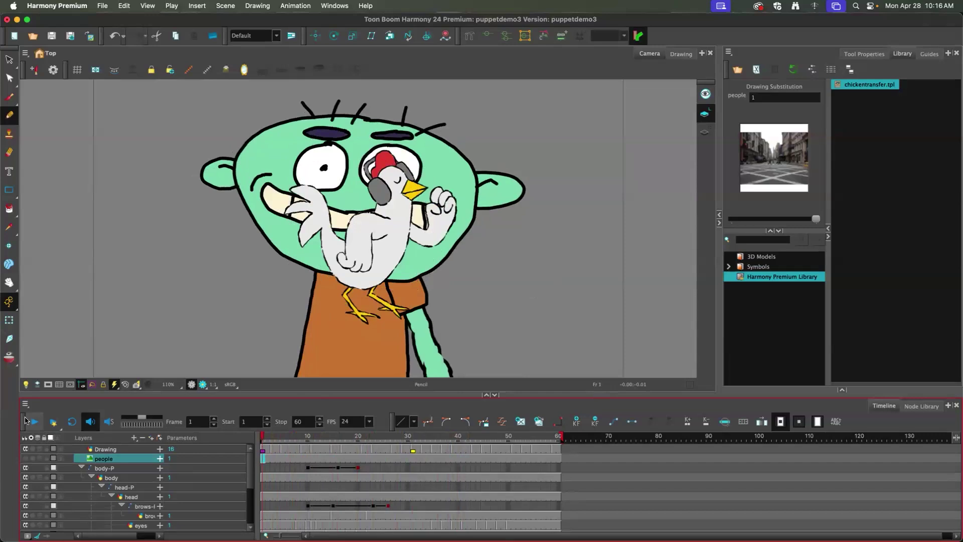
left_click(33, 423)
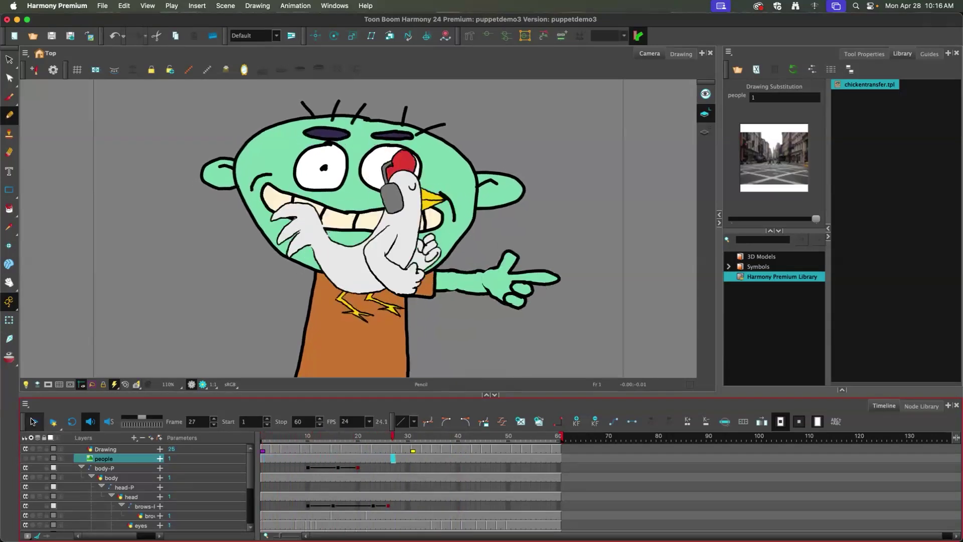